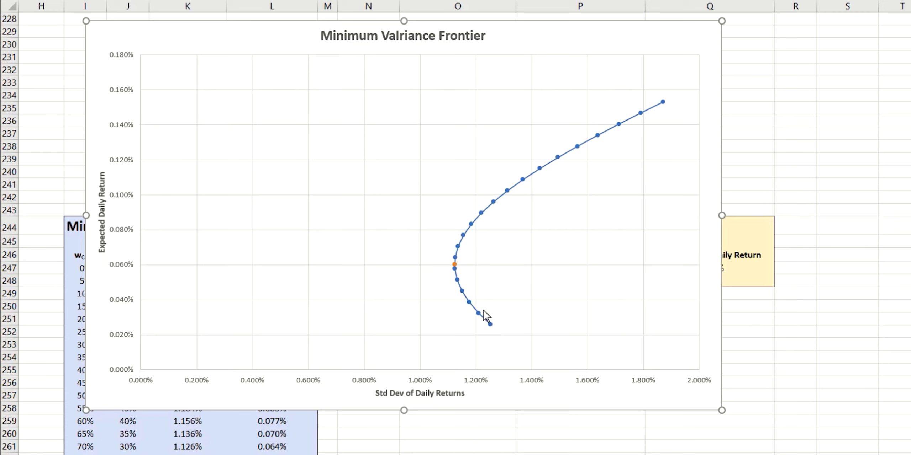
# - Shrink the frontier chart so it sits above the tables
pyautogui.moveTo(455, 264)
pyautogui.moveTo(86, 410); pyautogui.dragTo(348, 203)
pyautogui.press('Escape')
pyautogui.hotkey('ctrl', 'v')
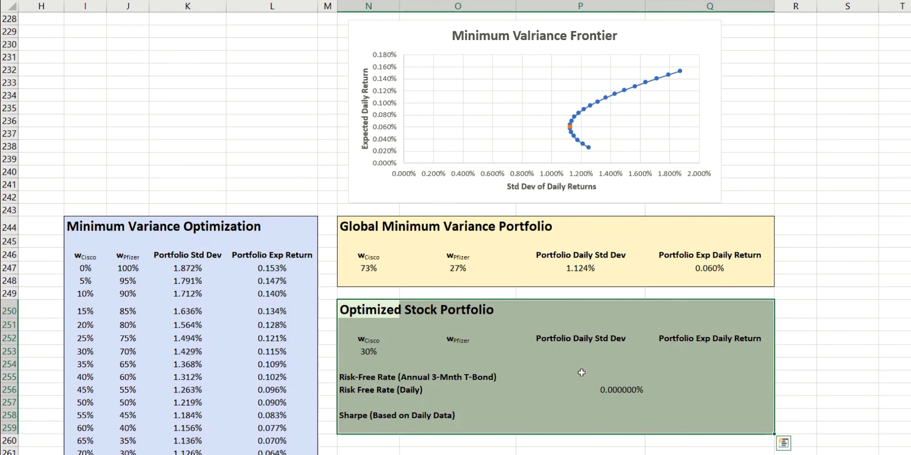
pyautogui.click(577, 450)
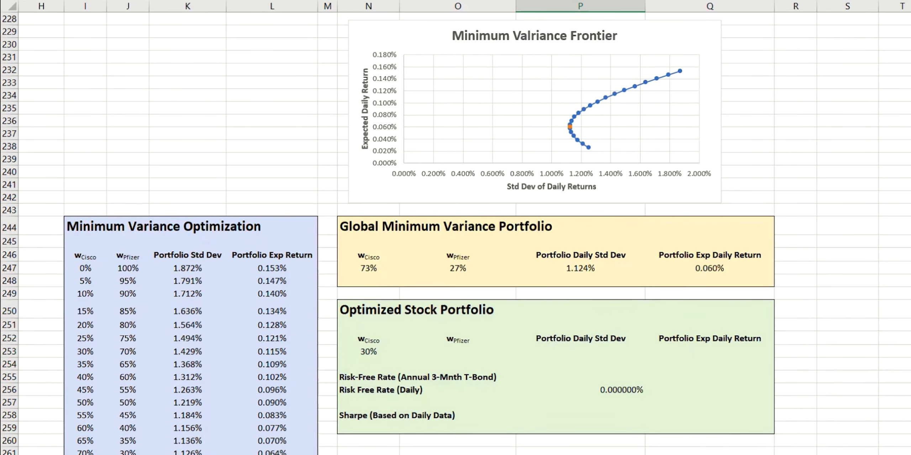
# - Select the Cisco and Pfizer weight headings, then the empty Pfizer weight cell O253
pyautogui.click(458, 389)
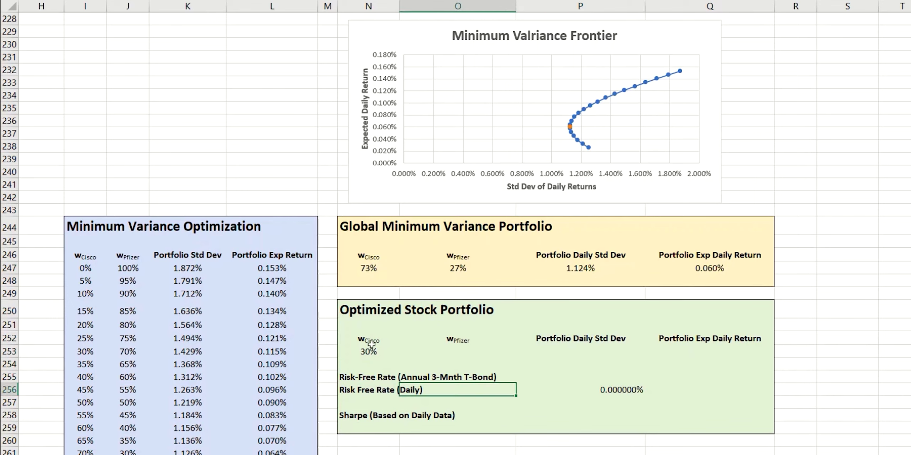
pyautogui.click(359, 340)
pyautogui.moveTo(357, 340); pyautogui.dragTo(434, 340)
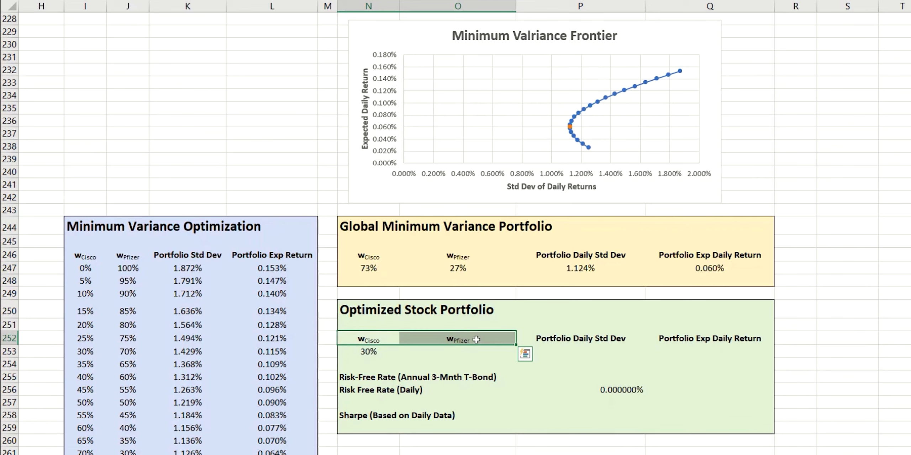
pyautogui.click(458, 352)
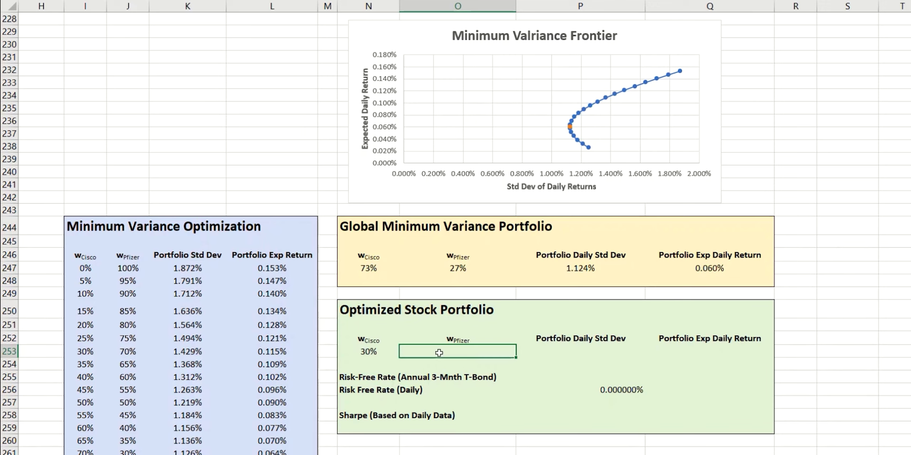
# - Enter =1-N253 in O253 so Pfizer's weight is one minus Cisco's
pyautogui.write('=1-')
pyautogui.click(376, 352)
pyautogui.press('Return')
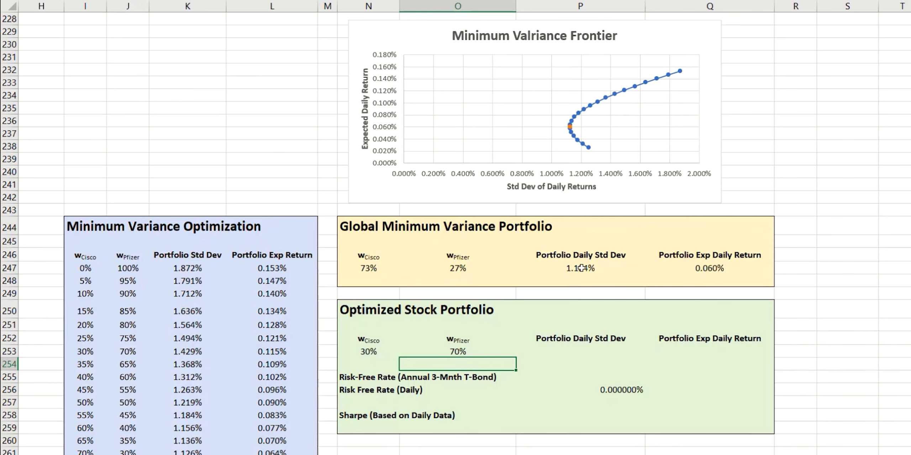
# - Copy the GMVP std dev and return formulas from P247:Q247 into P253 as formulas only
pyautogui.moveTo(581, 268); pyautogui.dragTo(684, 268)
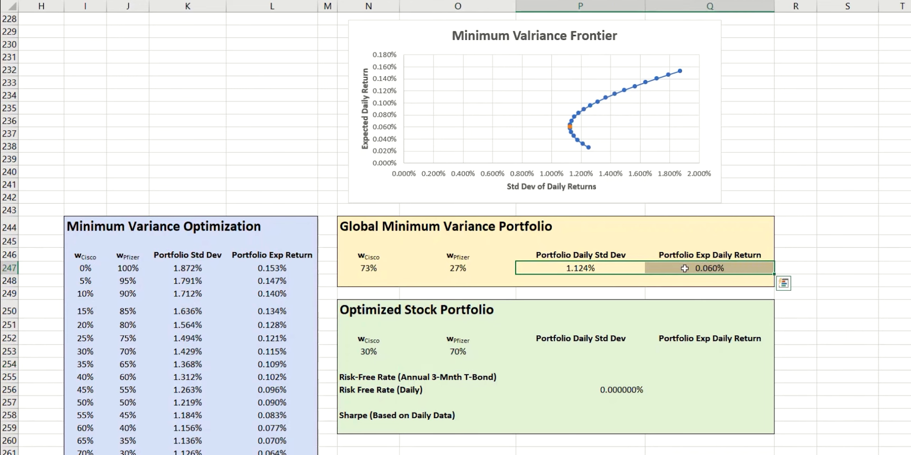
pyautogui.hotkey('ctrl', 'c')
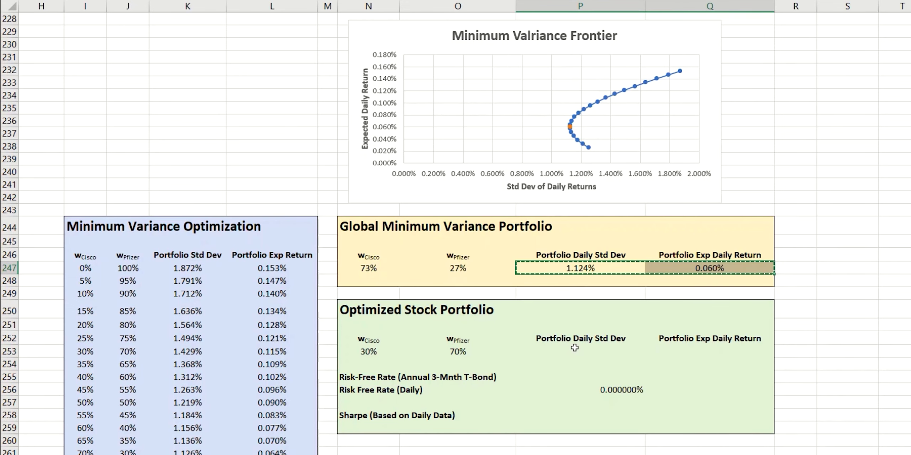
pyautogui.click(579, 348)
pyautogui.hotkey('ctrl', 'alt', 'v')
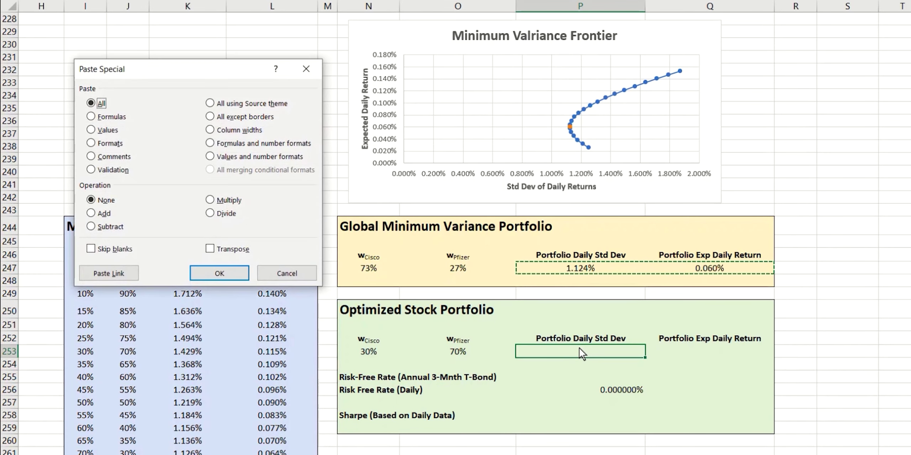
pyautogui.click(103, 117)
pyautogui.press('Return')
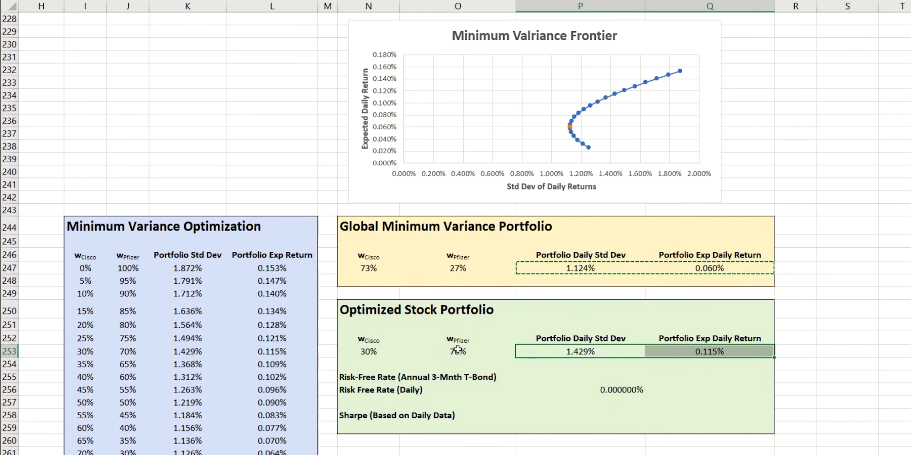
# - Set the Cisco weight in N253 to 40%, making Pfizer 60%
pyautogui.click(376, 357)
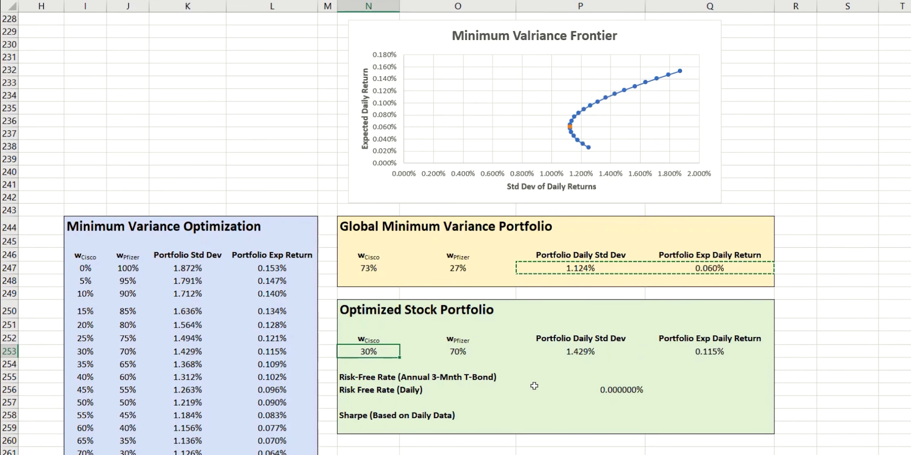
pyautogui.write('40')
pyautogui.hotkey('ctrl', 'Return')
pyautogui.click(473, 349)
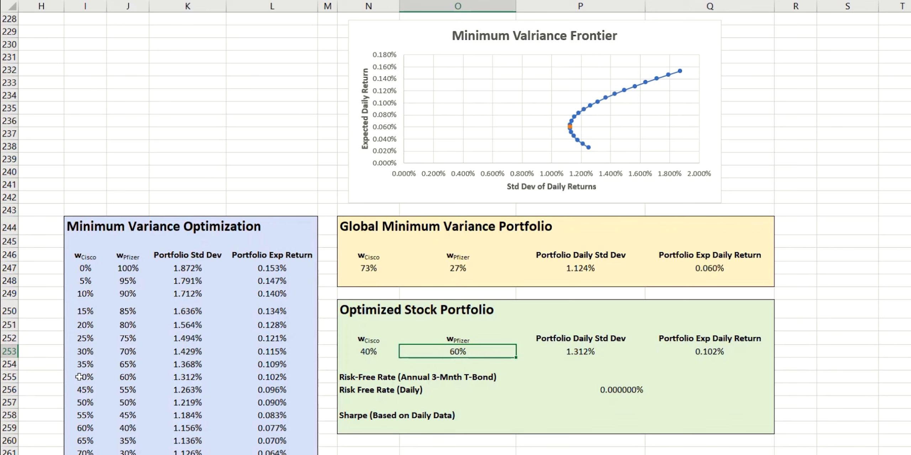
pyautogui.moveTo(78, 376); pyautogui.dragTo(267, 378)
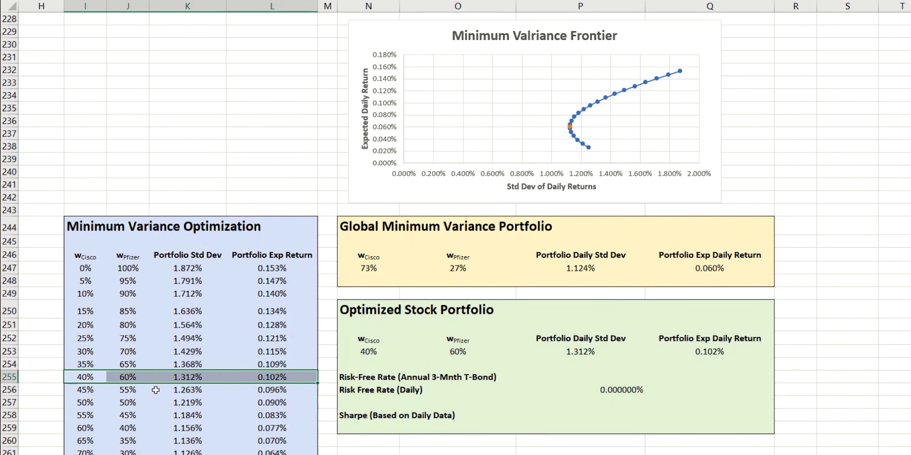
pyautogui.hotkey('ctrl', 'c')
# - Enter 0.7 in P255 as the annual T-Bond rate, giving a 0.001918% daily rate
pyautogui.click(600, 376)
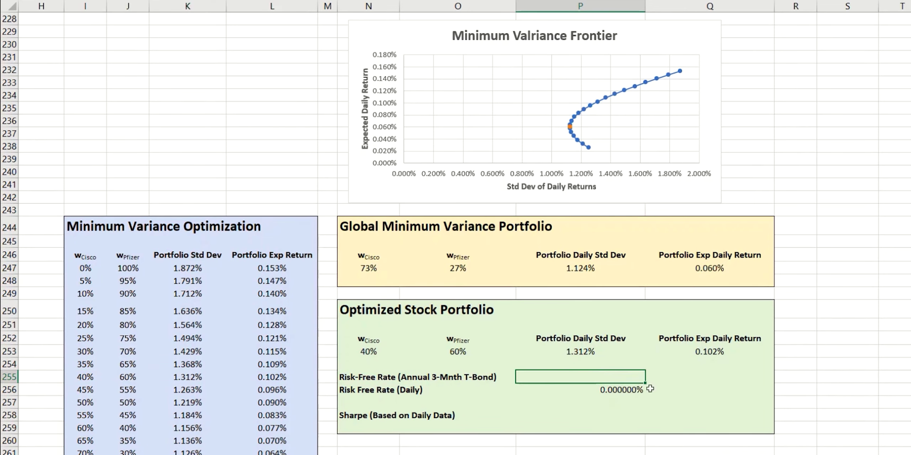
pyautogui.write('0.7')
pyautogui.press('Return')
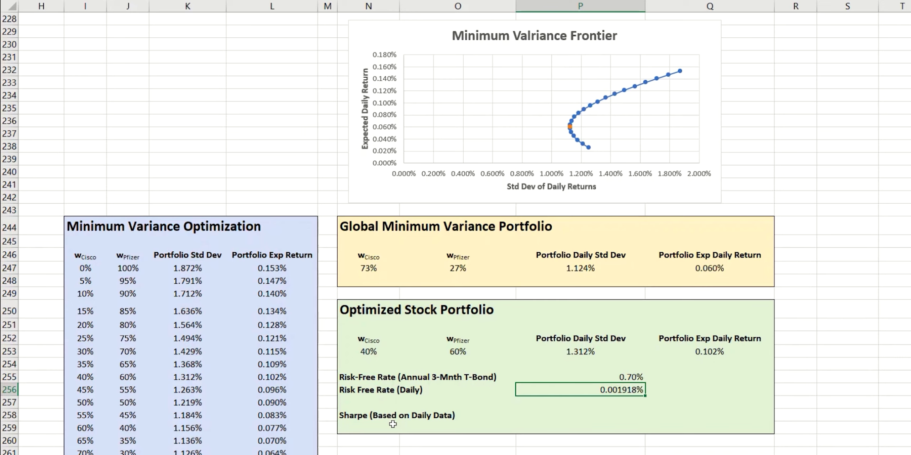
# - Enter =(Q253-P256)/P253 in P258, giving a Sharpe ratio of 0.0765
pyautogui.click(549, 415)
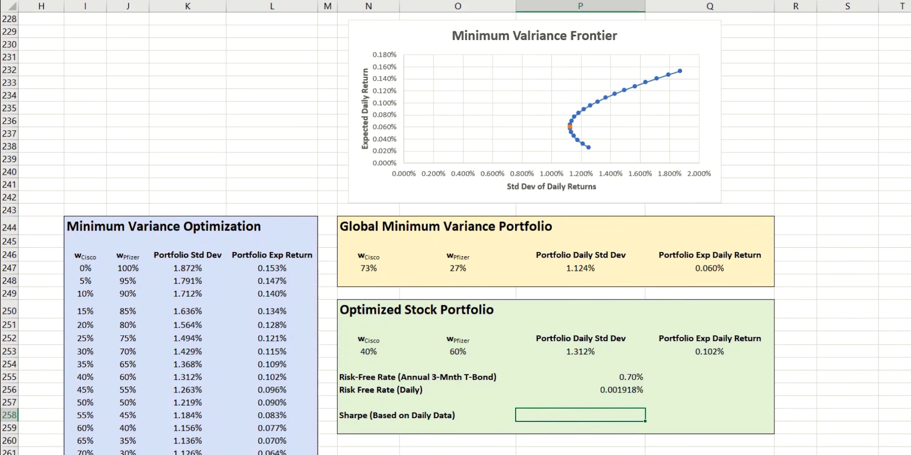
pyautogui.write('=')
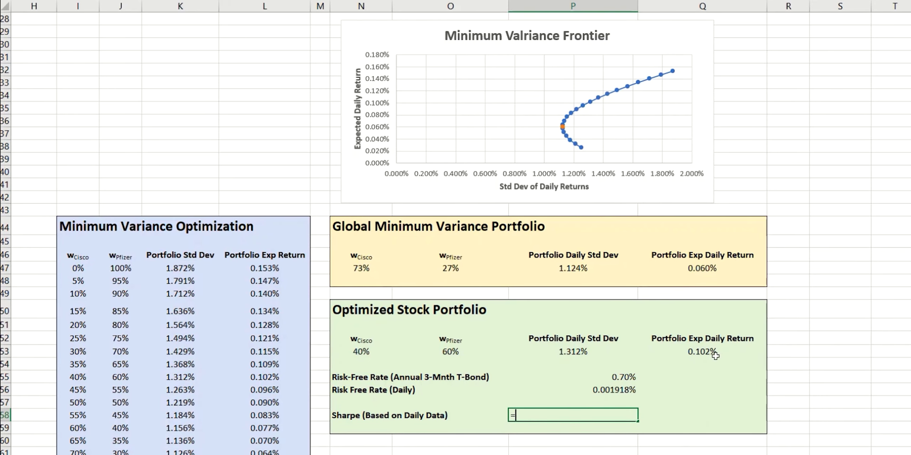
pyautogui.click(715, 354)
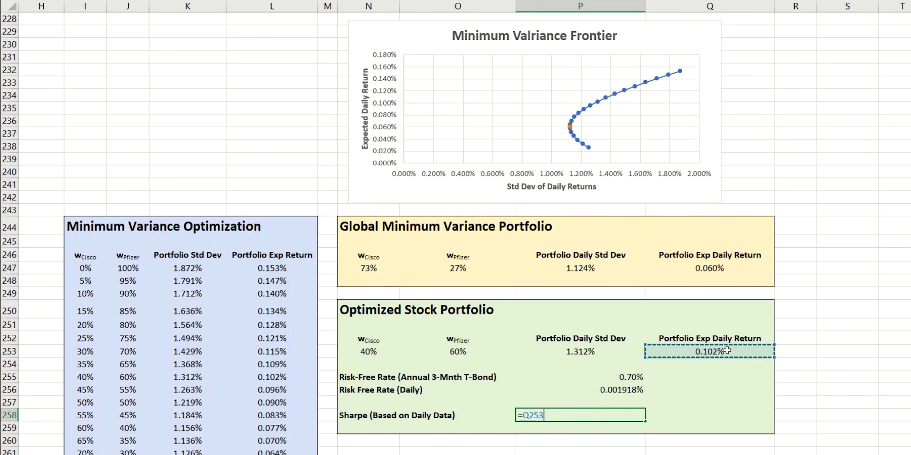
pyautogui.write('-')
pyautogui.click(617, 391)
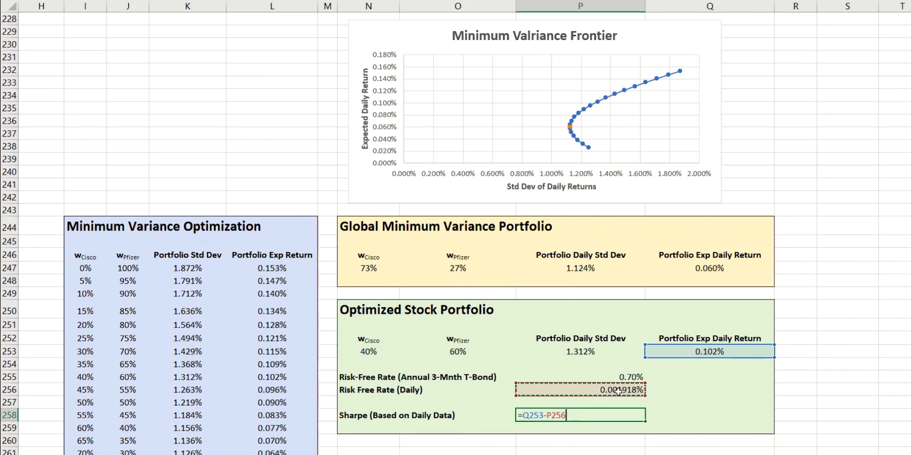
pyautogui.write(')/')
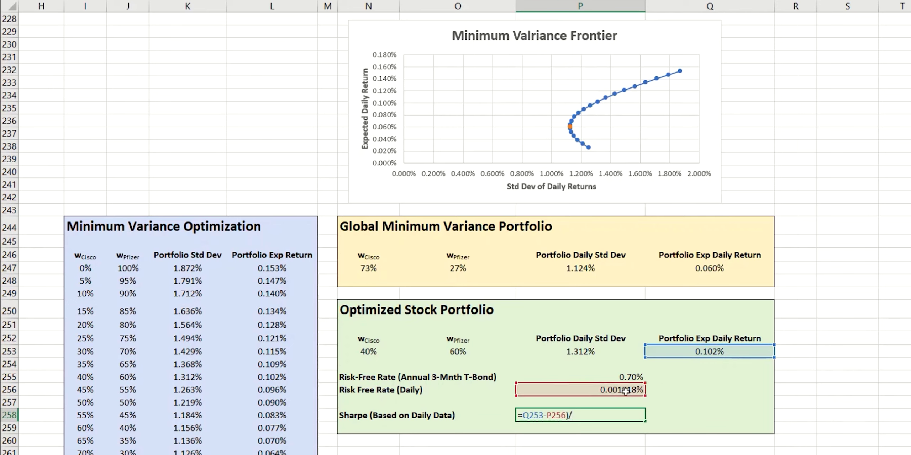
pyautogui.click(598, 353)
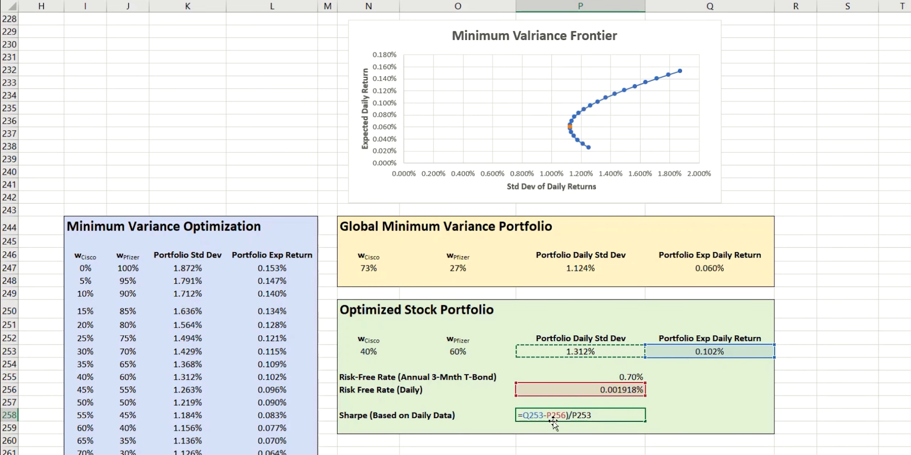
pyautogui.click(522, 416)
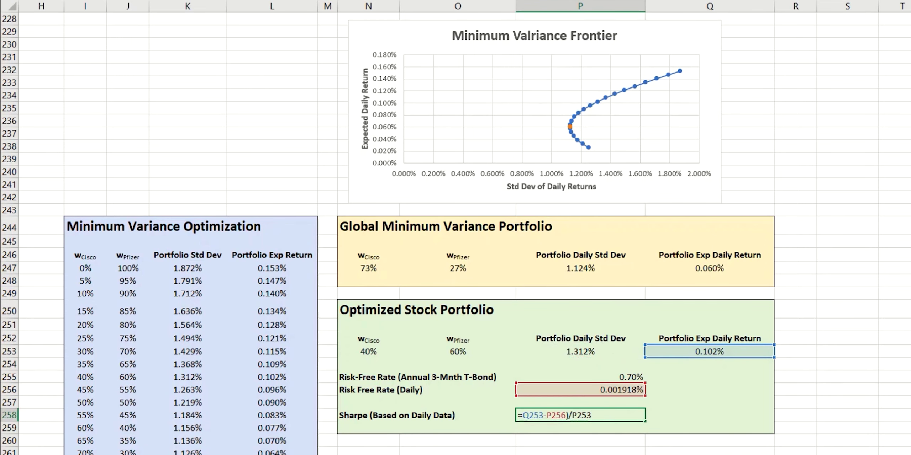
pyautogui.write('(')
pyautogui.press('Return')
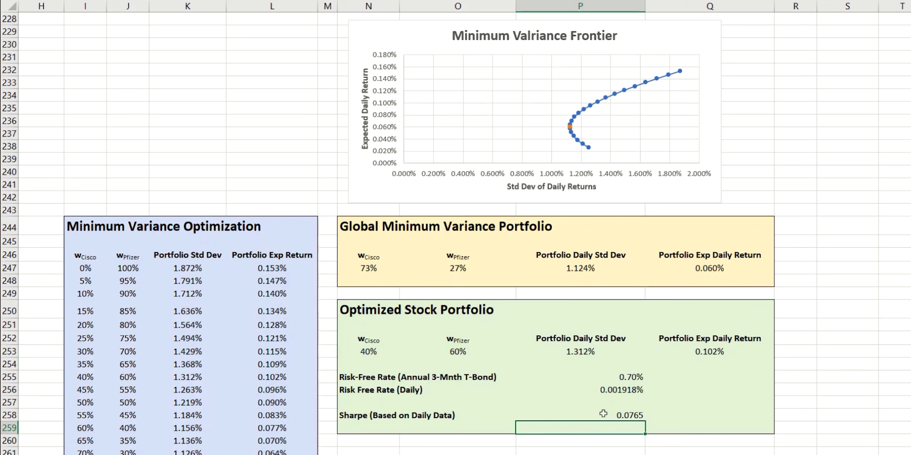
# - Open Solver and set its objective to maximise the Sharpe ratio in P258
pyautogui.click(641, 419)
pyautogui.hotkey('alt', 'a')
pyautogui.press('y')
pyautogui.press('2')
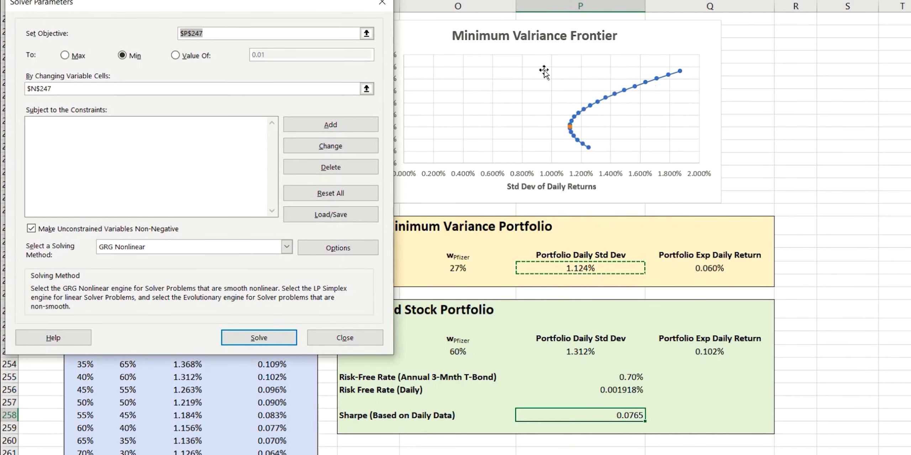
pyautogui.click(365, 34)
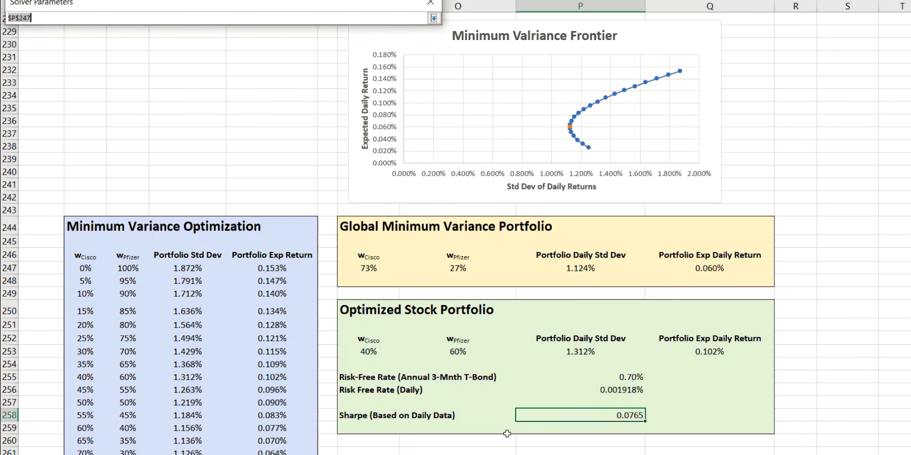
pyautogui.click(629, 414)
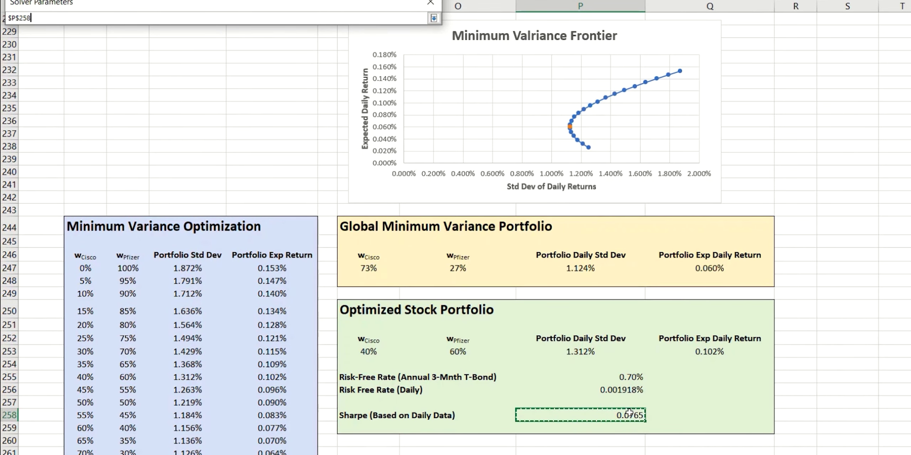
pyautogui.press('Return')
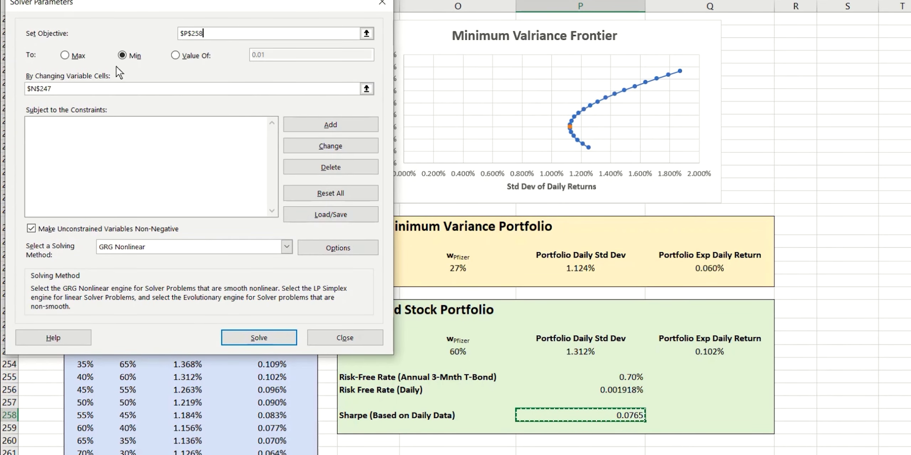
pyautogui.click(66, 56)
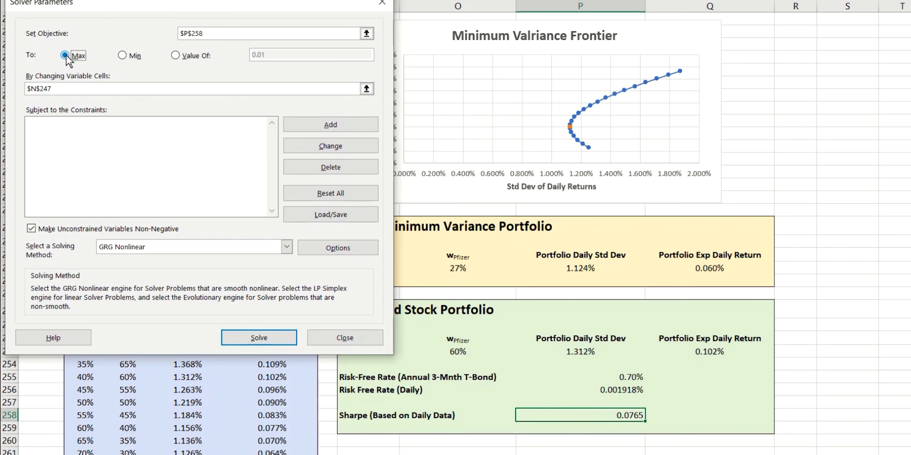
# - Solve by varying N253, keeping the 7% Cisco / 93% Pfizer solution
pyautogui.click(366, 89)
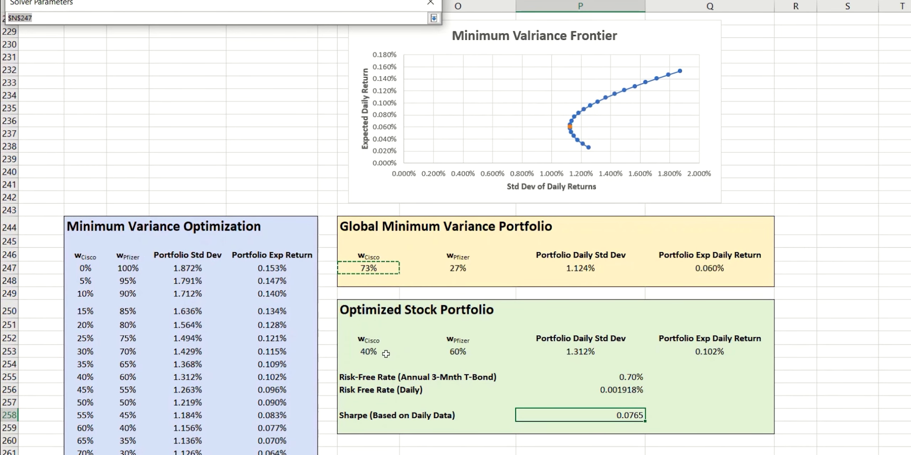
pyautogui.click(367, 352)
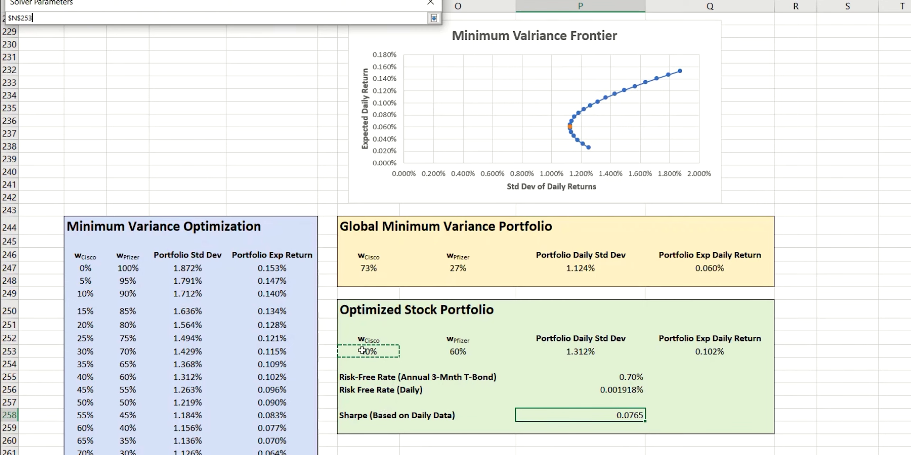
pyautogui.press('Return')
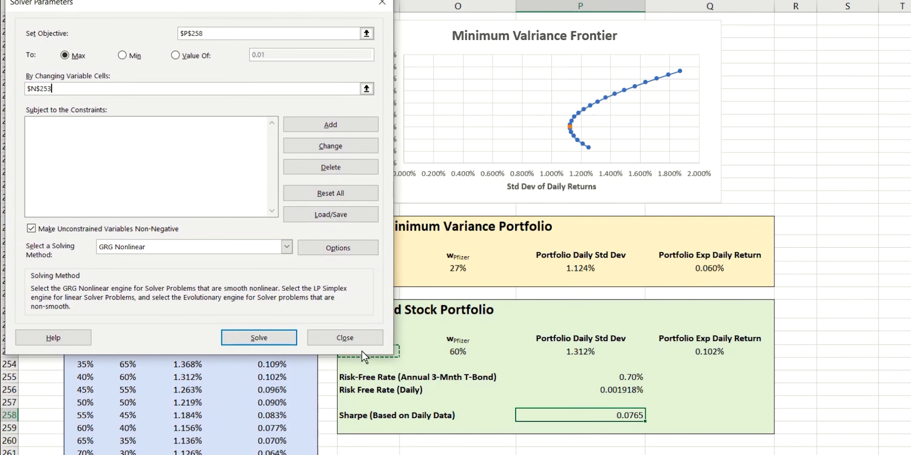
pyautogui.click(288, 337)
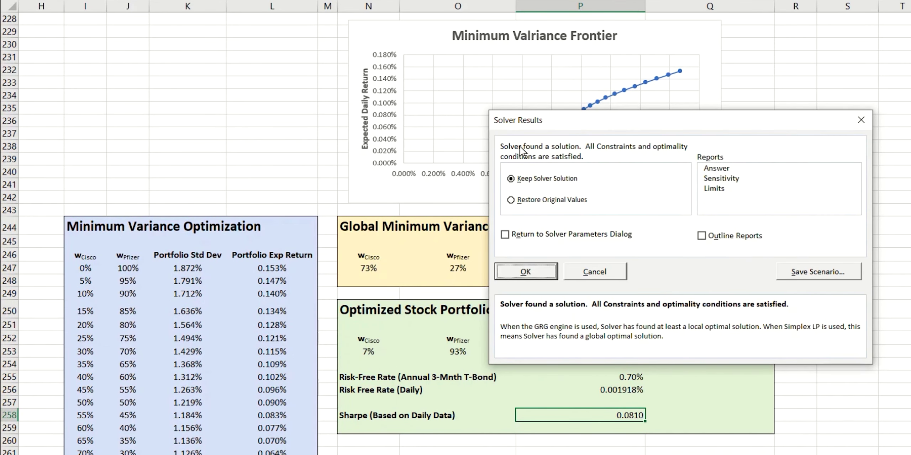
pyautogui.click(532, 271)
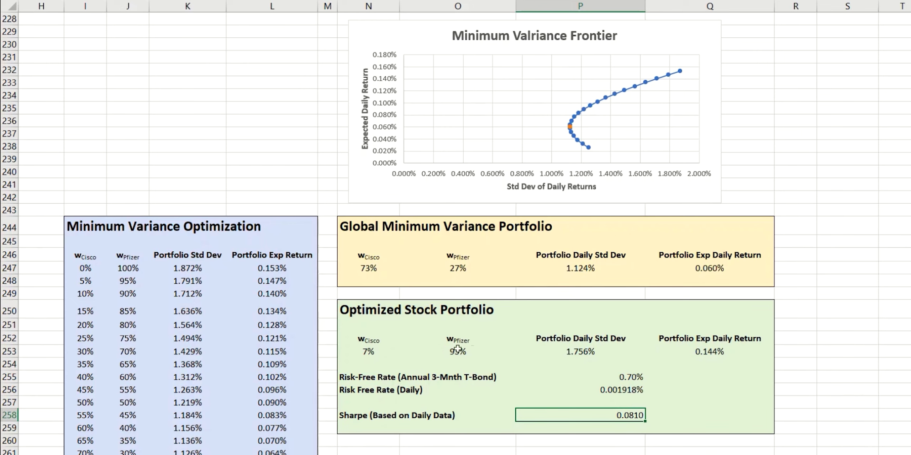
pyautogui.moveTo(569, 127)
# - Add an 'Optimal Portfolio' chart series with X value P253 and Y value Q253
pyautogui.rightClick(659, 134)
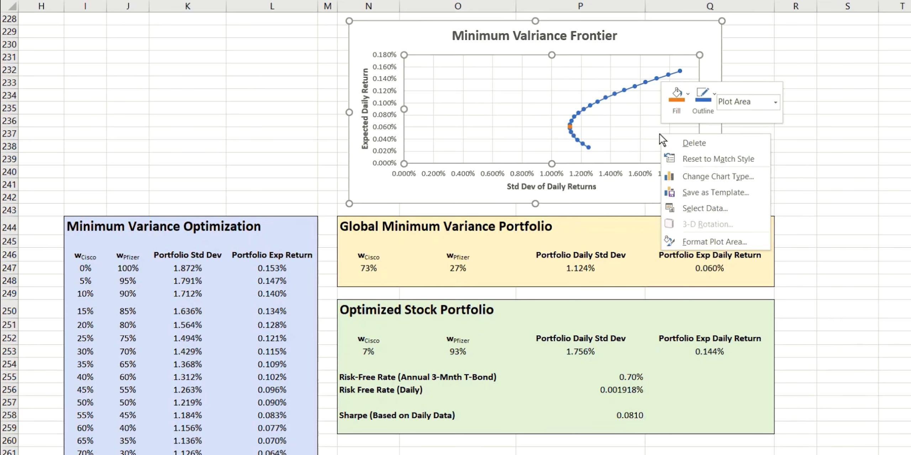
pyautogui.click(707, 207)
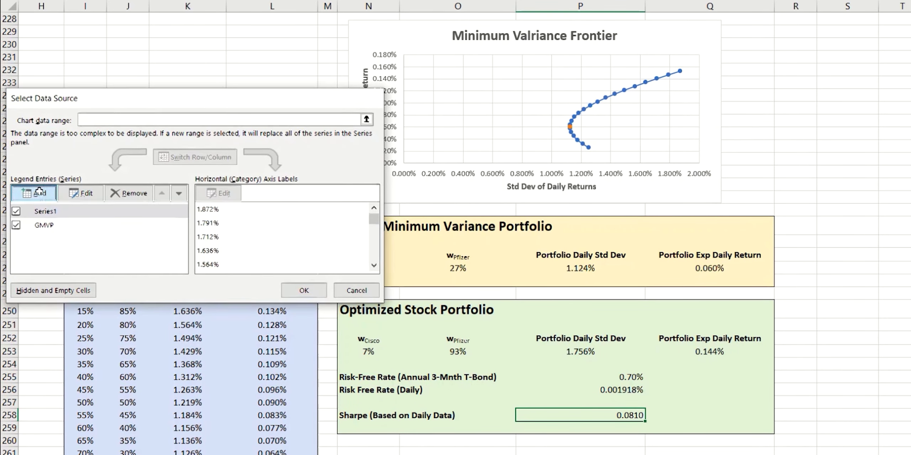
pyautogui.click(39, 192)
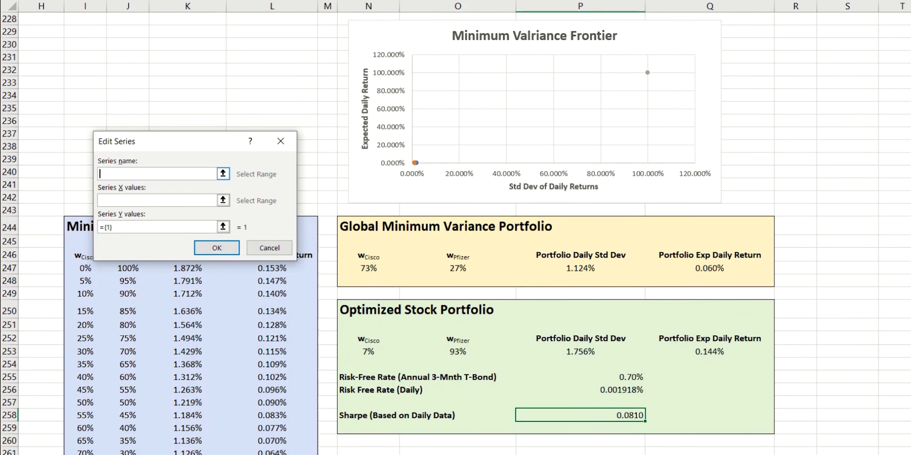
pyautogui.write('Optimal Portfolio')
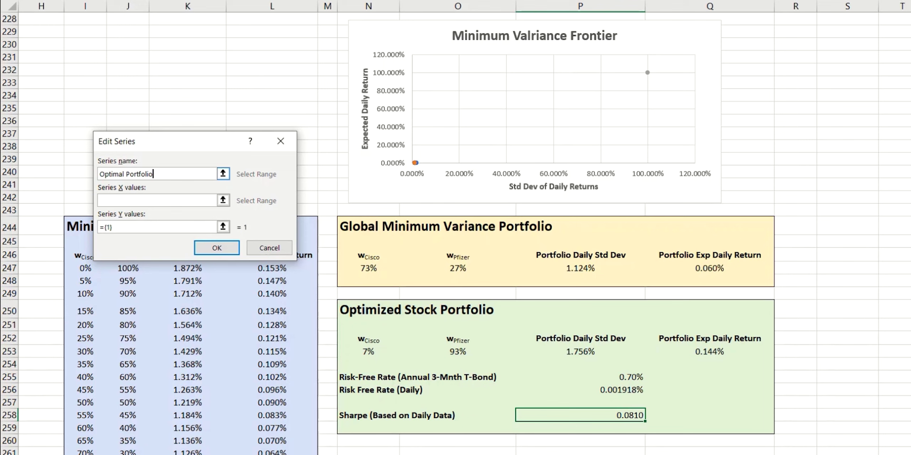
pyautogui.click(222, 200)
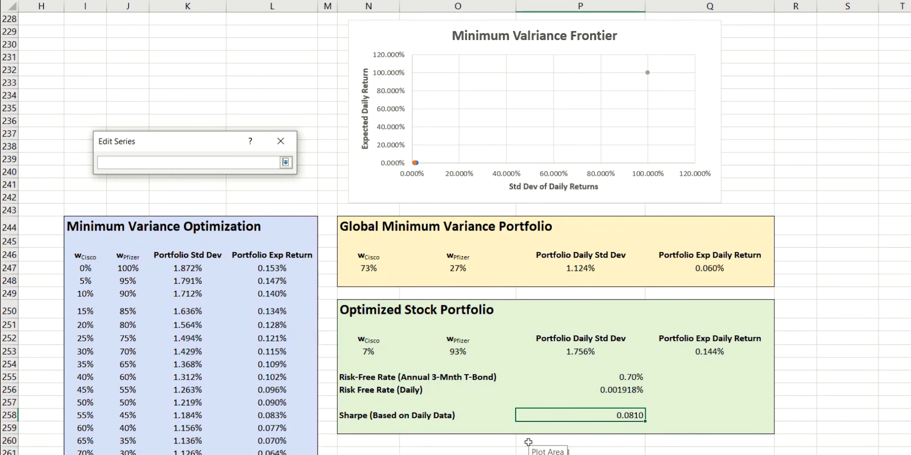
pyautogui.click(594, 351)
pyautogui.press('Return')
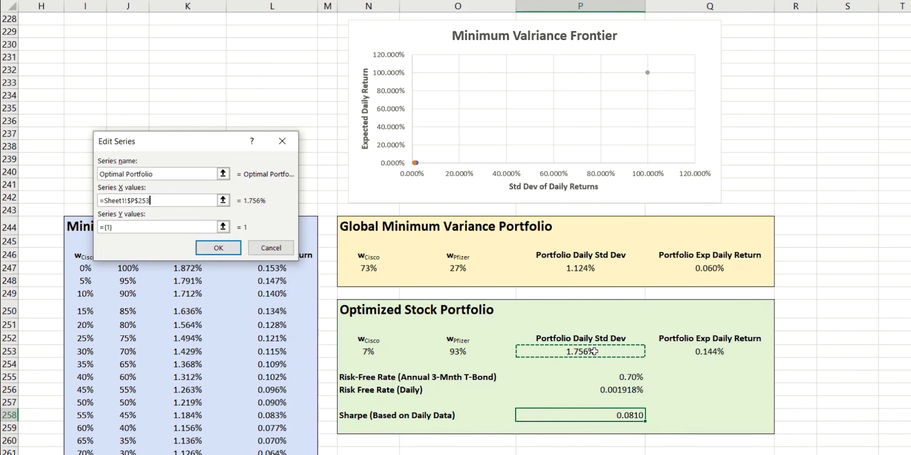
pyautogui.click(223, 227)
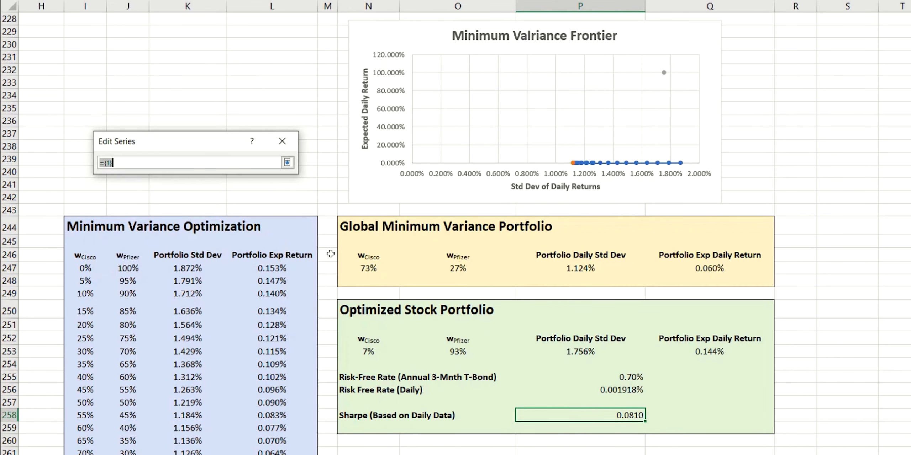
pyautogui.click(710, 354)
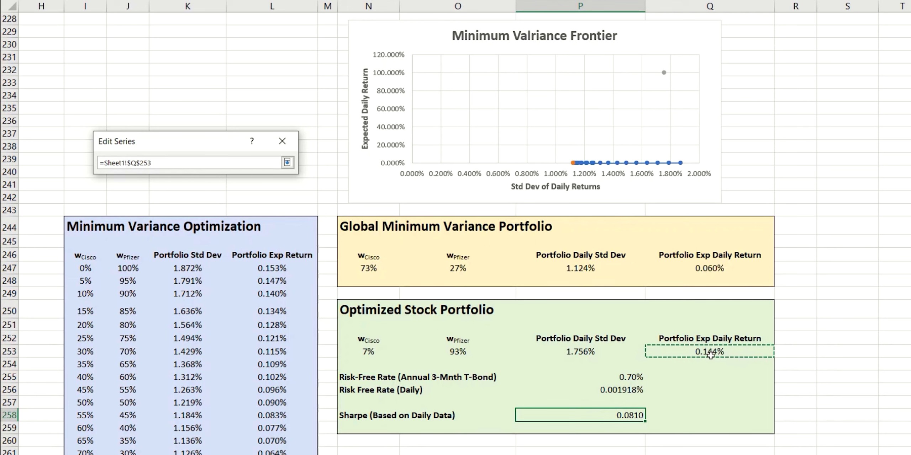
pyautogui.press('Return')
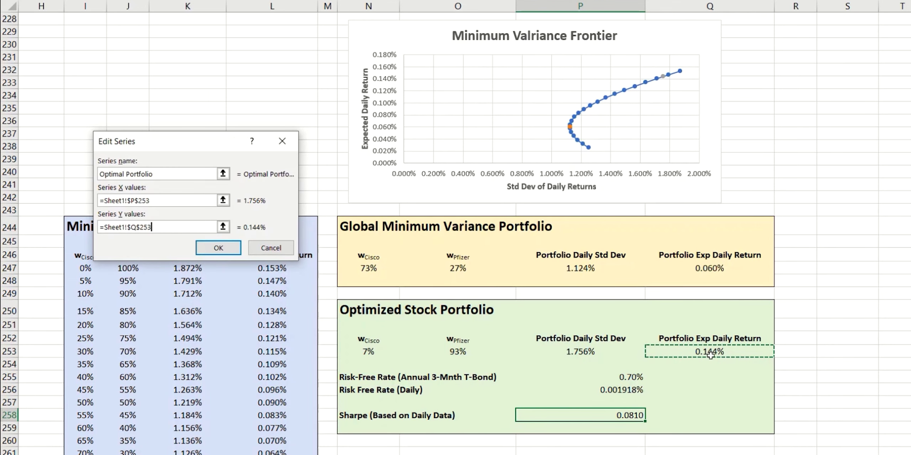
pyautogui.click(218, 248)
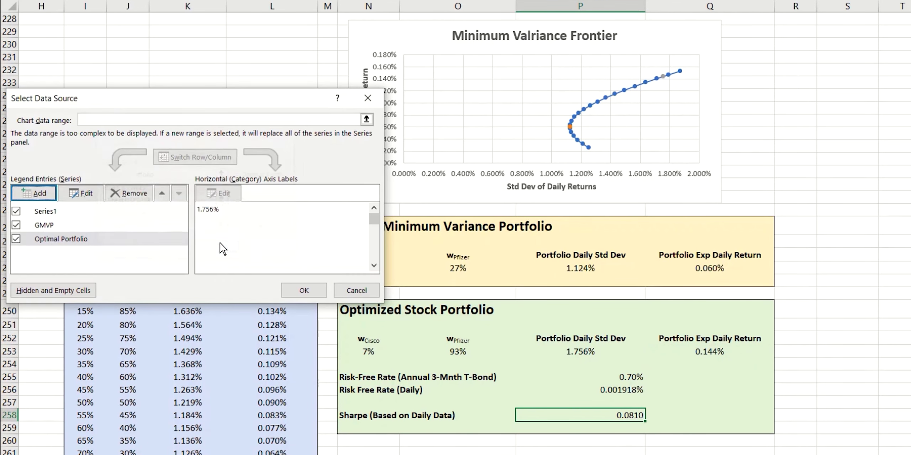
pyautogui.click(306, 289)
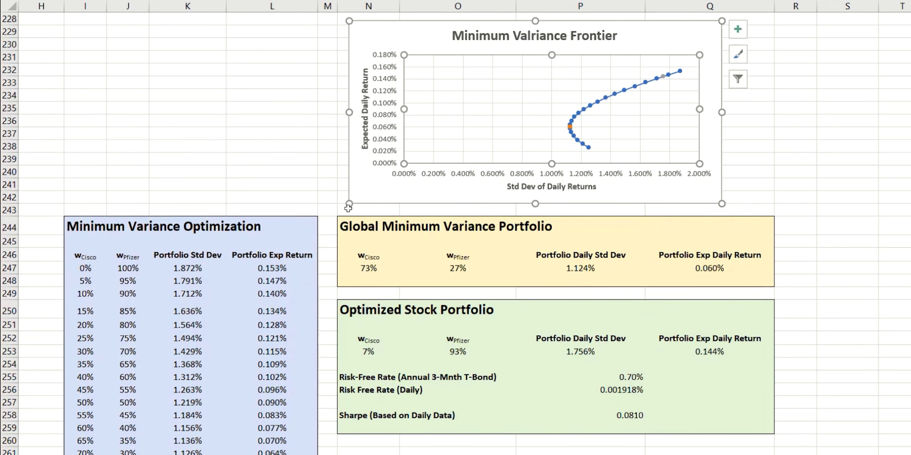
# - Enlarge the chart and give the Optimal Portfolio marker a red fill
pyautogui.moveTo(349, 204); pyautogui.dragTo(51, 444)
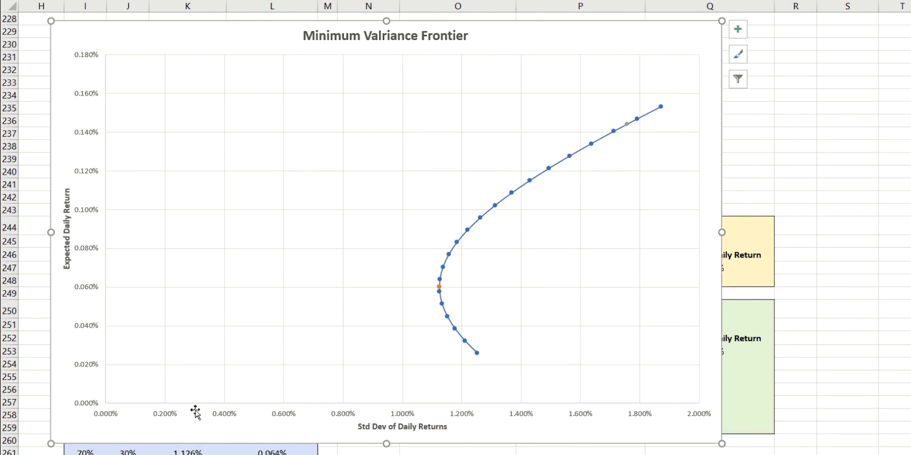
pyautogui.rightClick(628, 125)
pyautogui.click(689, 244)
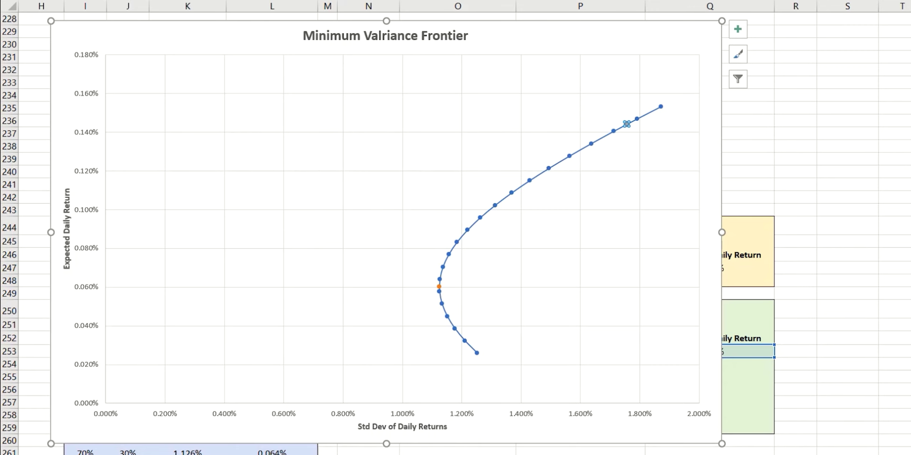
pyautogui.press('Escape')
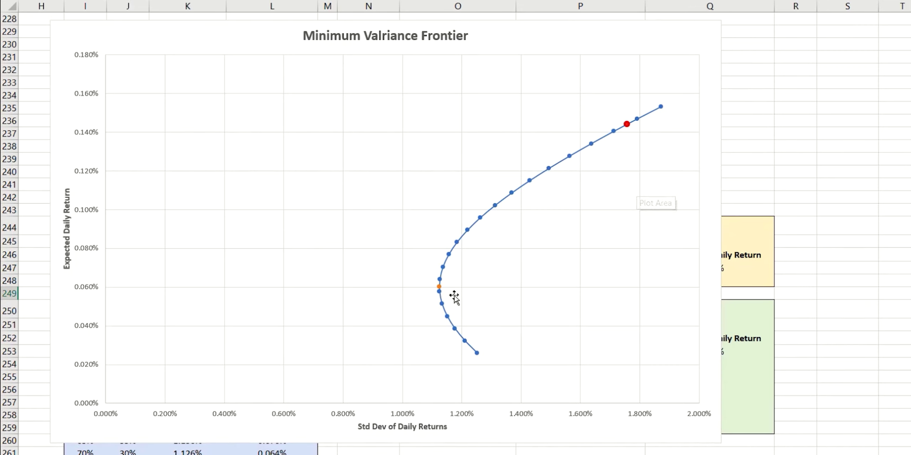
# - Shrink the chart back to its earlier size above the tables
pyautogui.moveTo(439, 286)
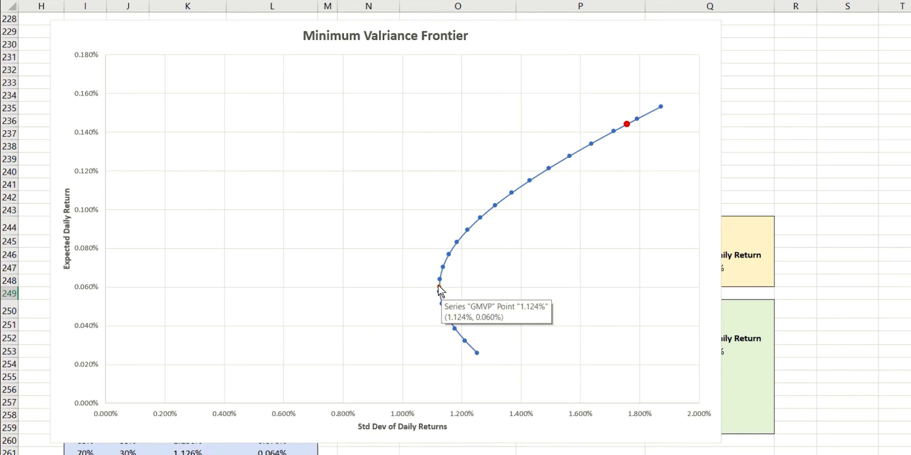
pyautogui.moveTo(626, 124)
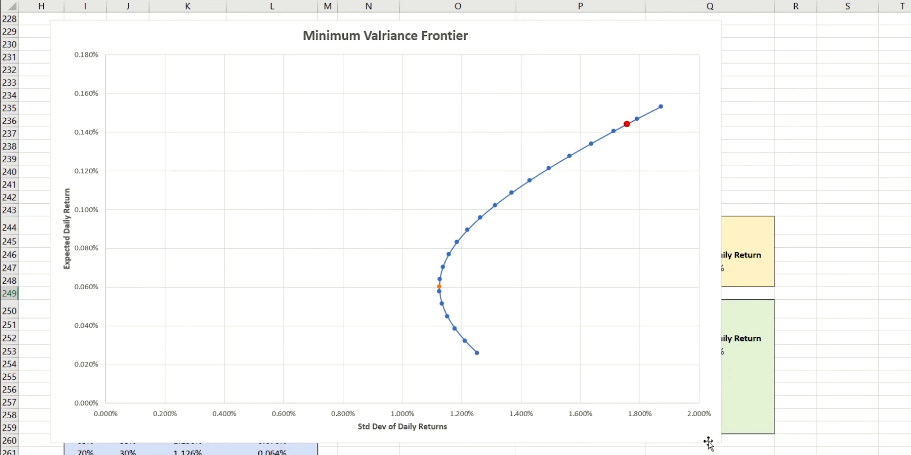
pyautogui.click(75, 437)
pyautogui.moveTo(51, 444); pyautogui.dragTo(285, 208)
pyautogui.press('Escape')
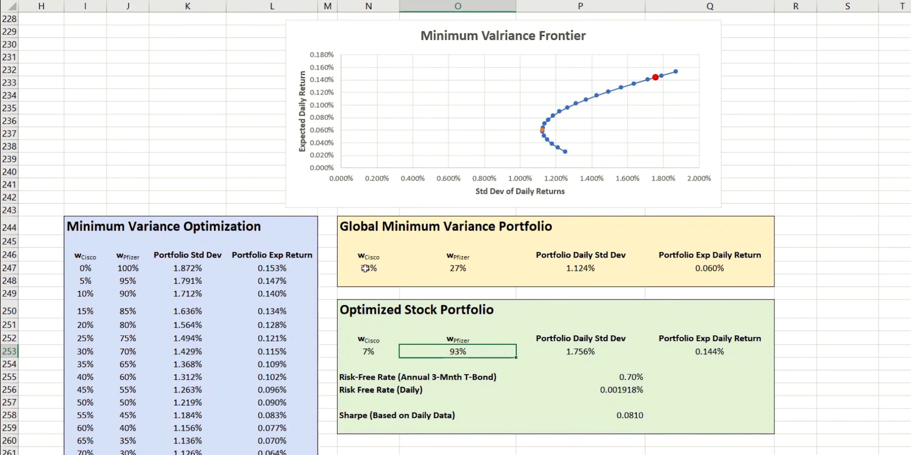
pyautogui.click(369, 269)
pyautogui.click(459, 264)
pyautogui.click(358, 352)
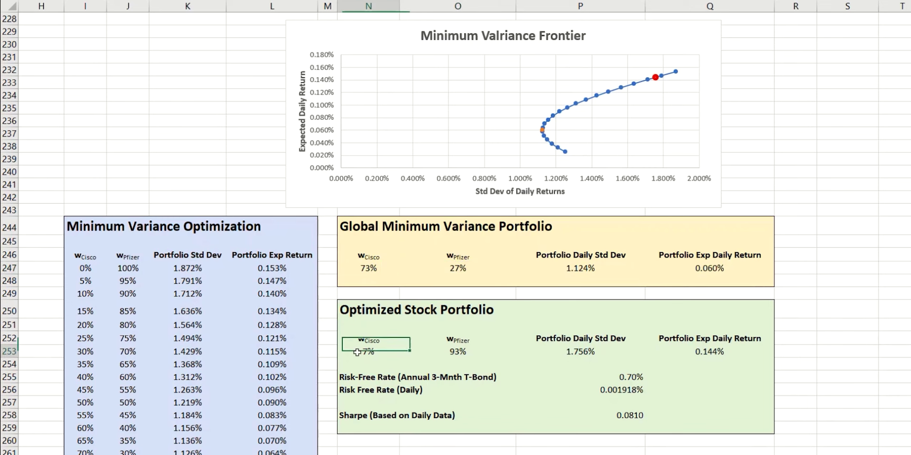
pyautogui.click(443, 348)
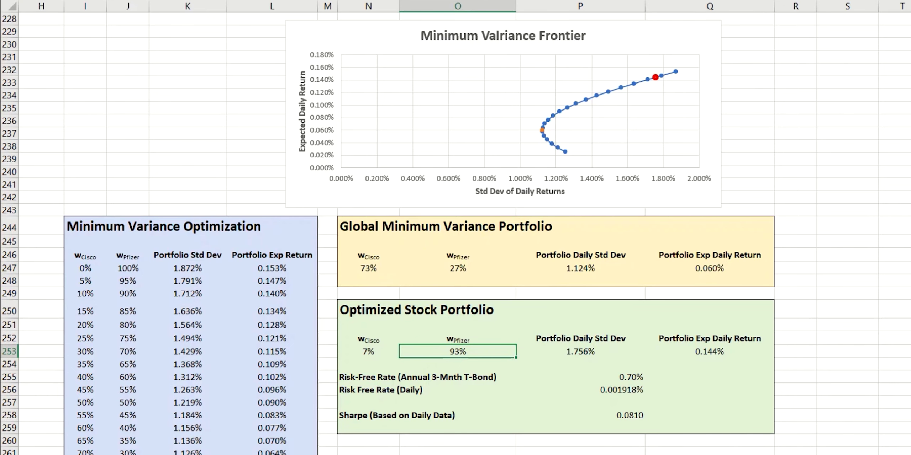
pyautogui.hscroll(-5, 385, 265)
pyautogui.scroll(-4, 371, 299)
pyautogui.scroll(-1, 371, 299)
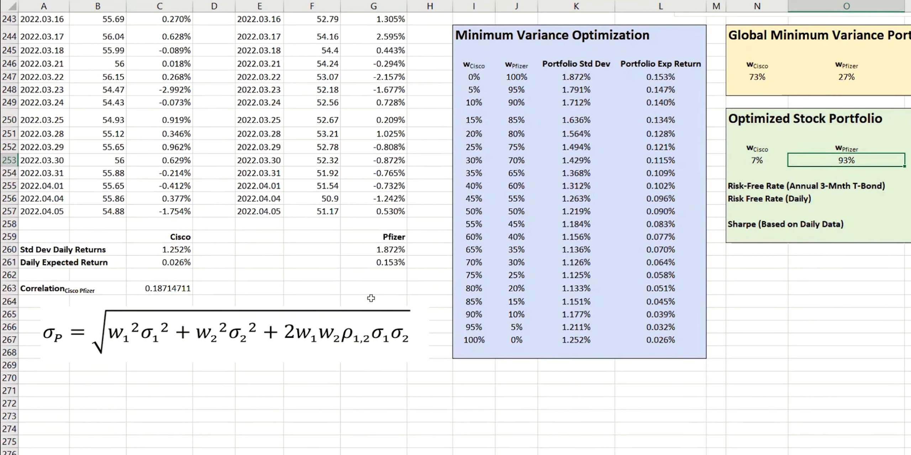
pyautogui.click(180, 237)
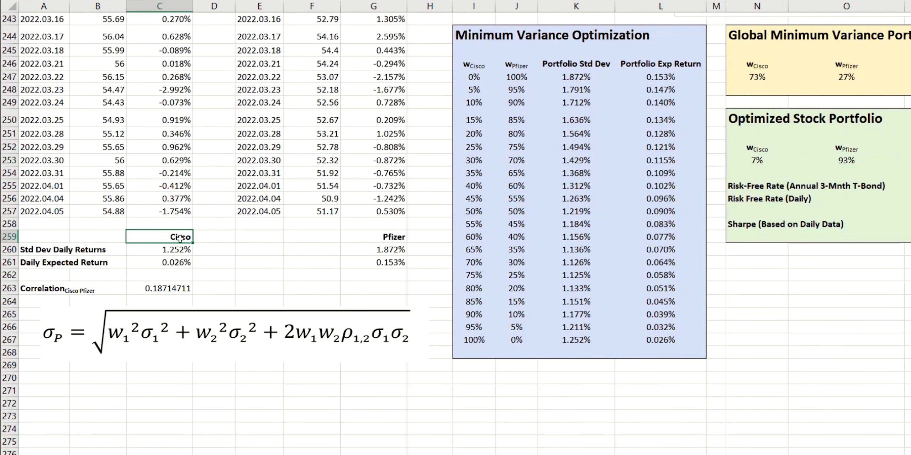
pyautogui.click(153, 249)
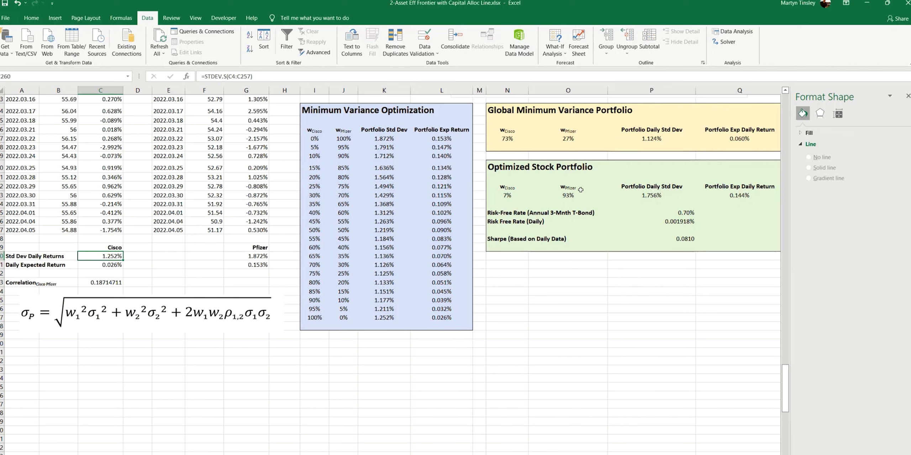
pyautogui.click(111, 265)
pyautogui.moveTo(111, 265); pyautogui.dragTo(257, 265)
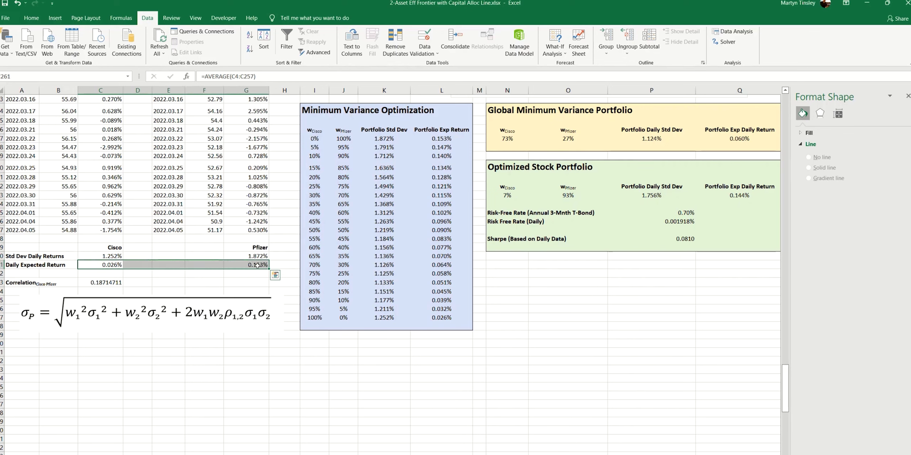
pyautogui.click(257, 290)
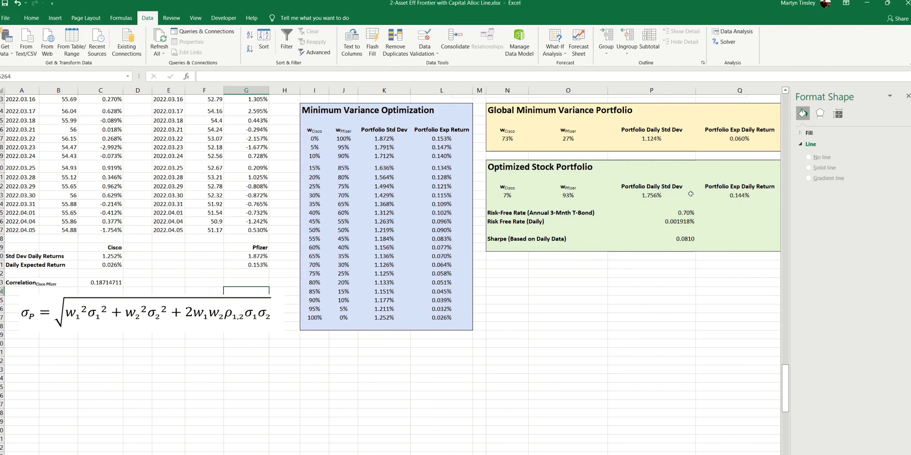
pyautogui.scroll(5, 662, 222)
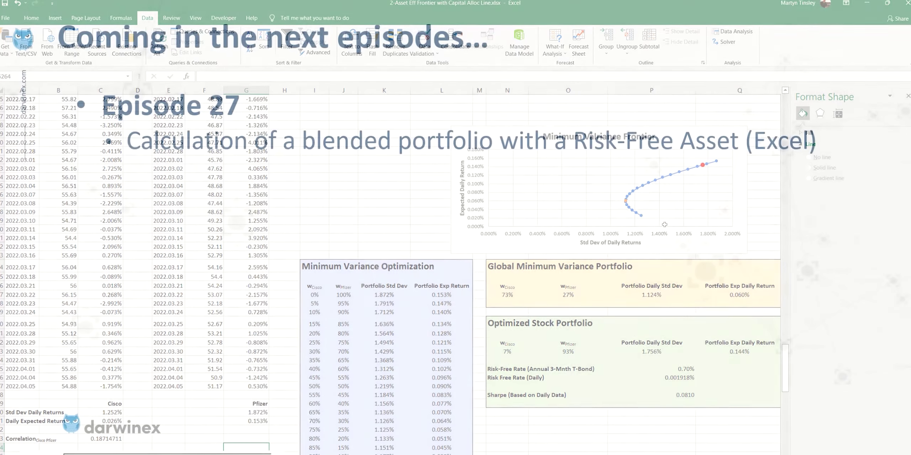